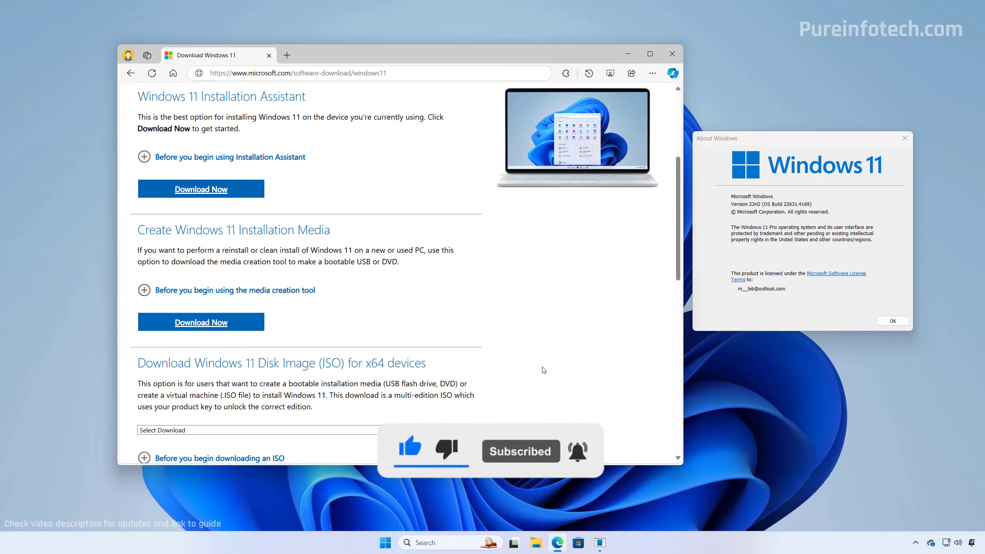
Step: Request the Windows 11 (multi-edition ISO for x64 devices) download from the Disk Image section
click(799, 142)
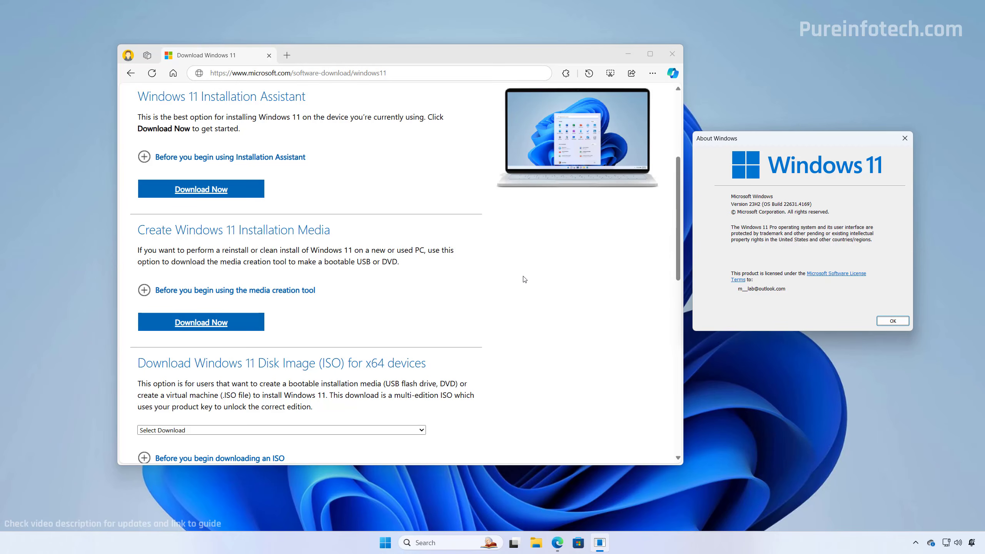
scroll(524, 279, down, 2)
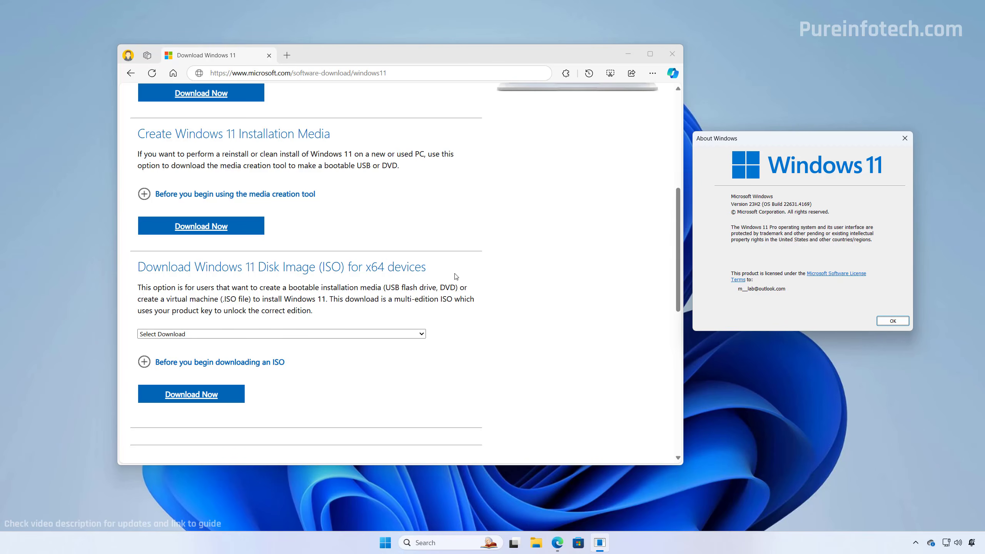
click(239, 334)
click(234, 359)
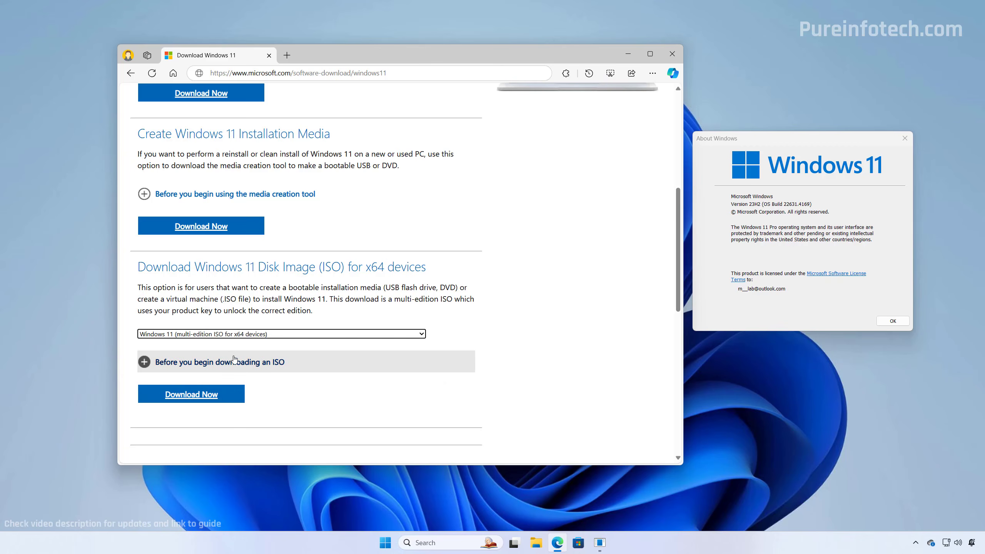
click(234, 395)
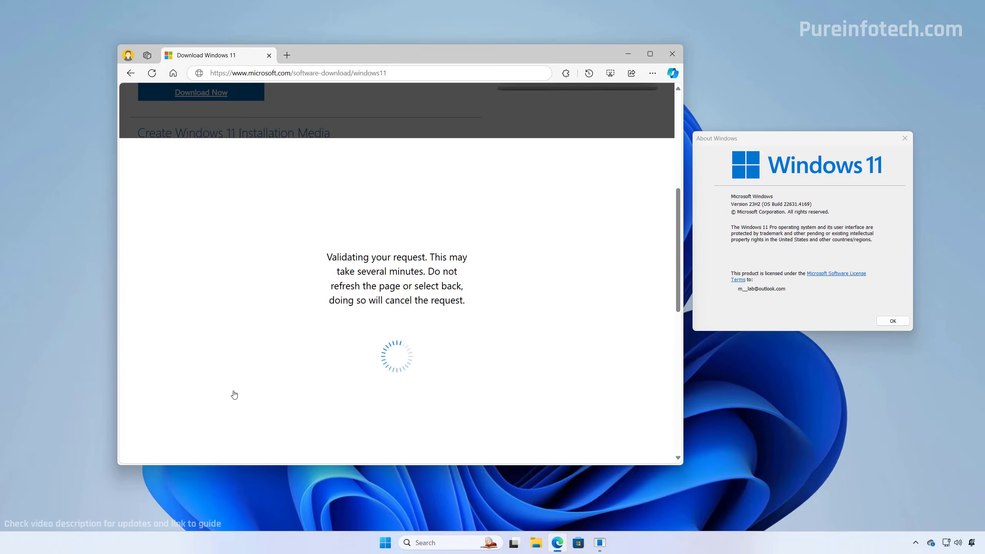
Step: Choose English (United States) as the product language and confirm it
click(225, 259)
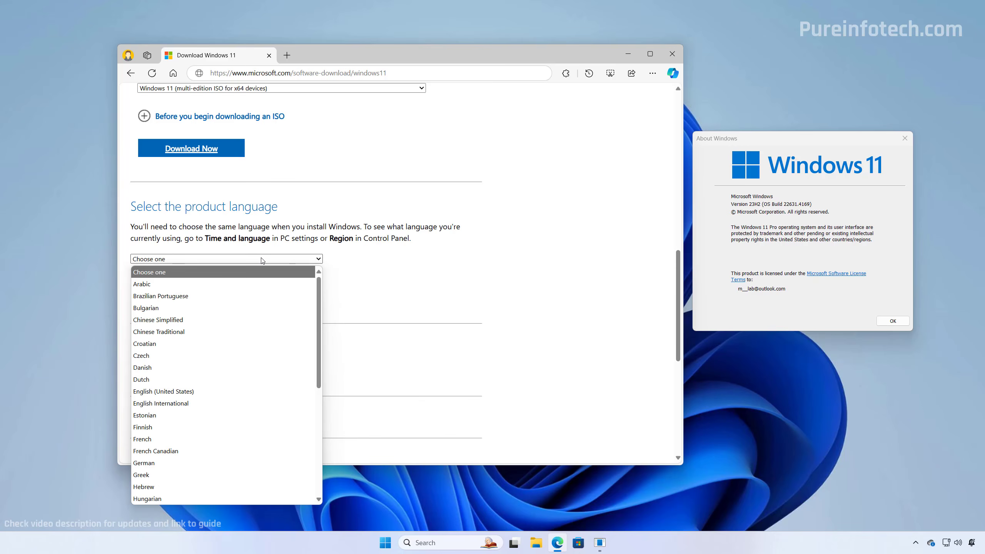
click(209, 391)
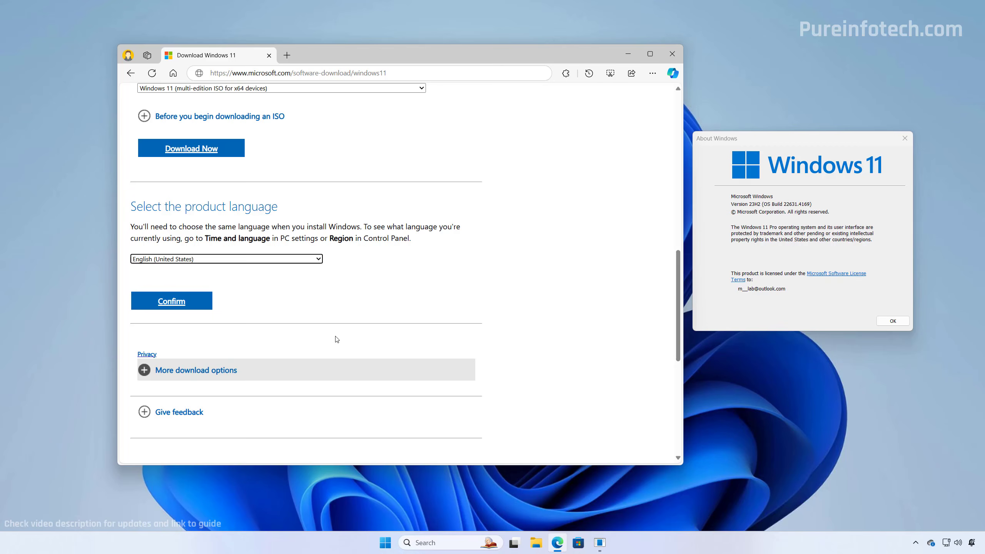
click(204, 304)
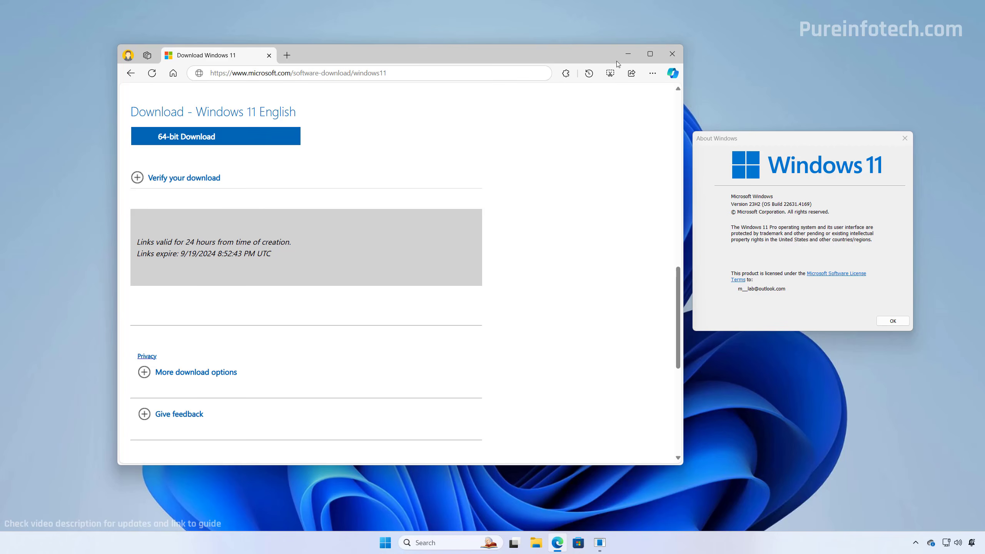
Step: Minimize the browser and mount Windows11_24H2.ISO from the Downloads folder in File Explorer
click(625, 54)
key(super+e)
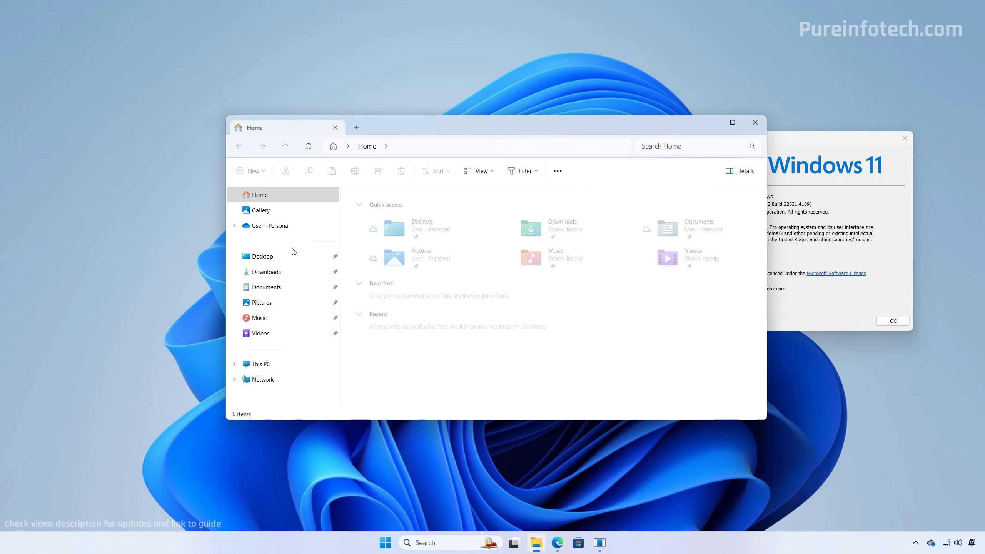
click(266, 272)
click(402, 217)
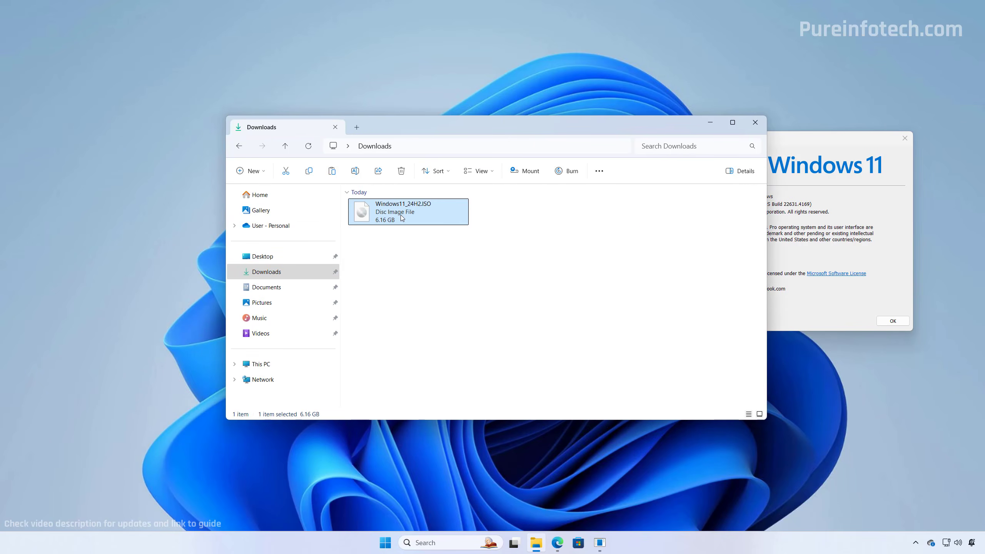
right_click(401, 215)
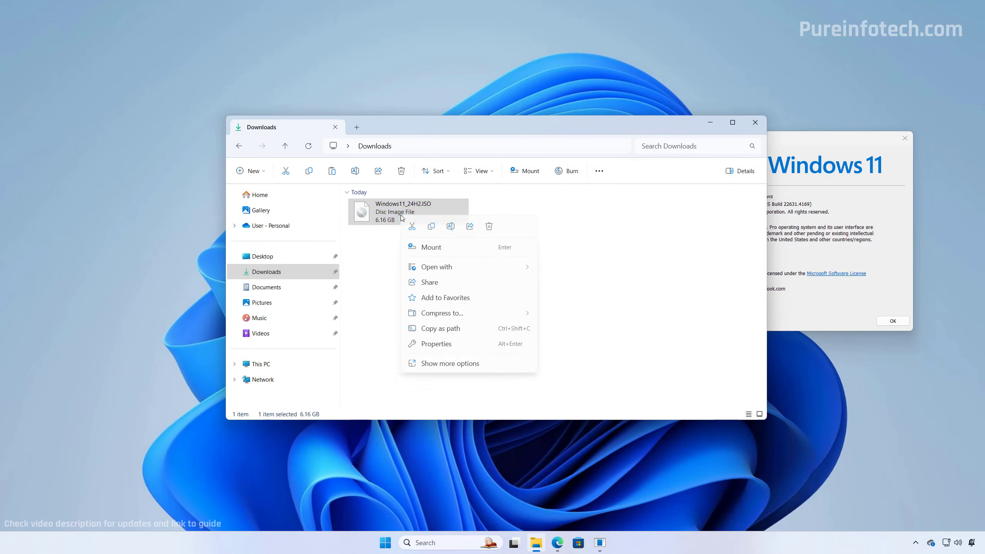
click(446, 252)
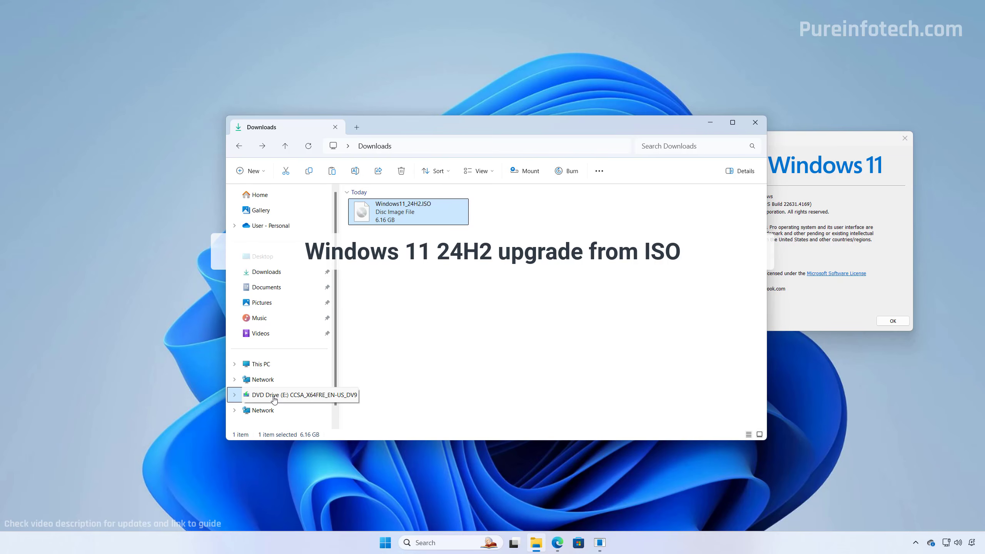
Step: Open the mounted DVD drive (E:) and close the About Windows and browser windows
click(275, 396)
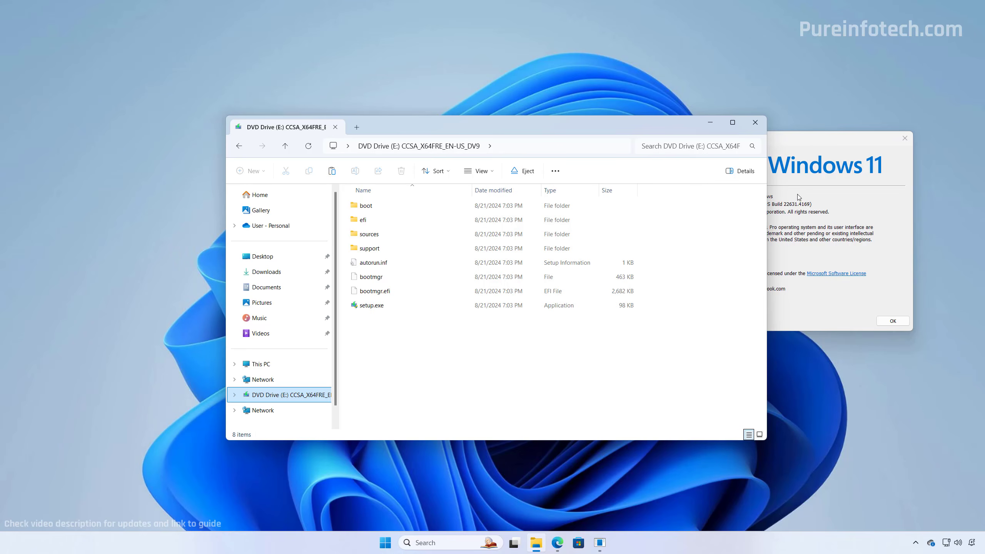
click(909, 139)
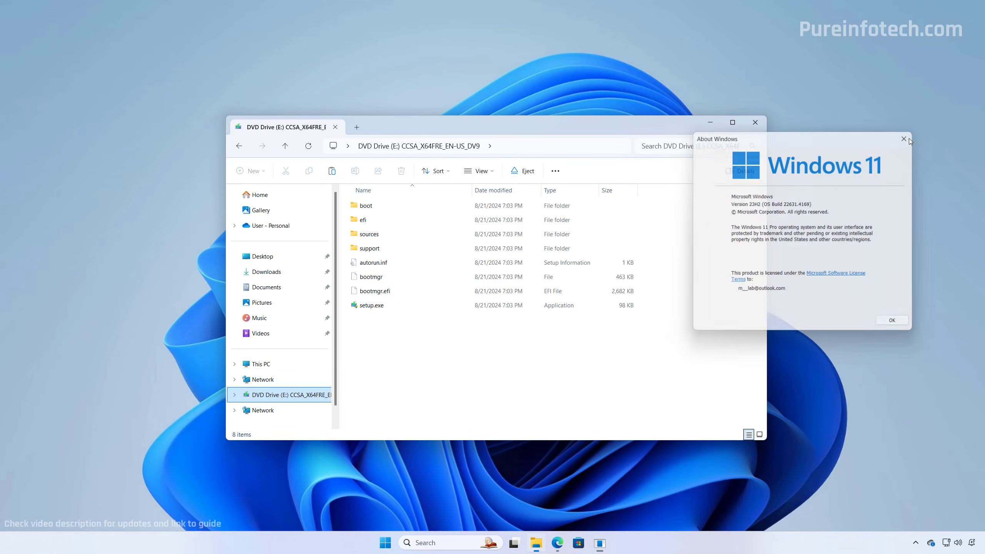
click(564, 485)
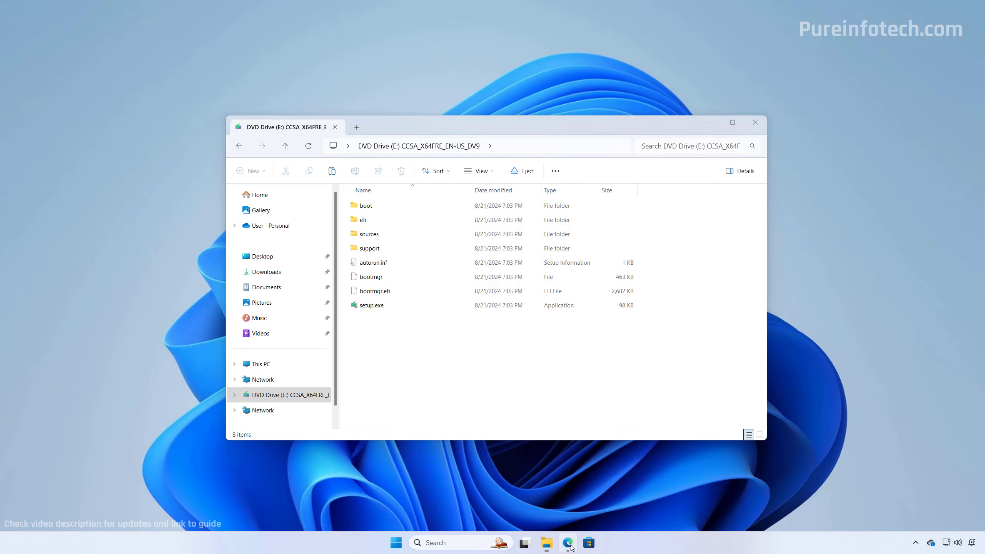
click(552, 367)
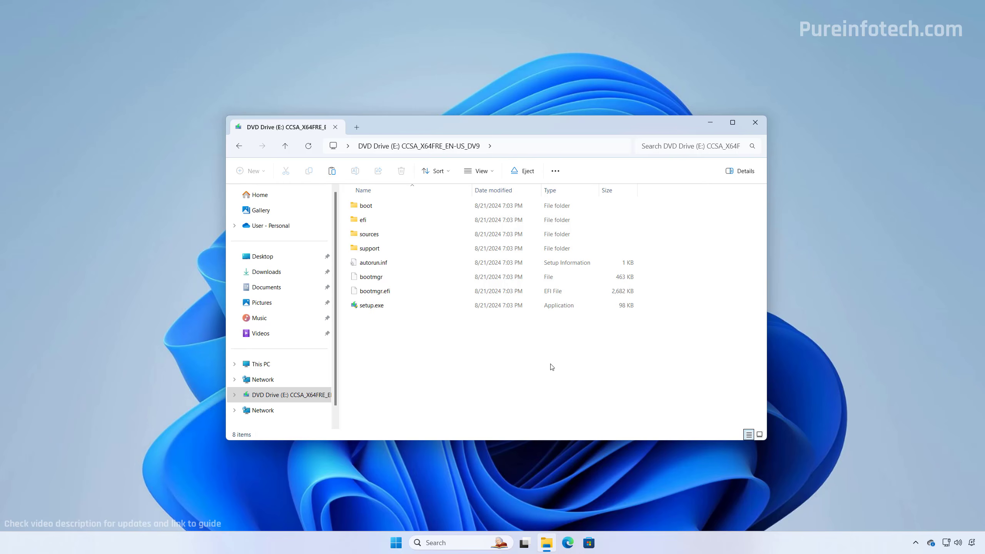
Step: Run setup.exe from the mounted drive and turn off "I want to help make the installation better"
right_click(374, 306)
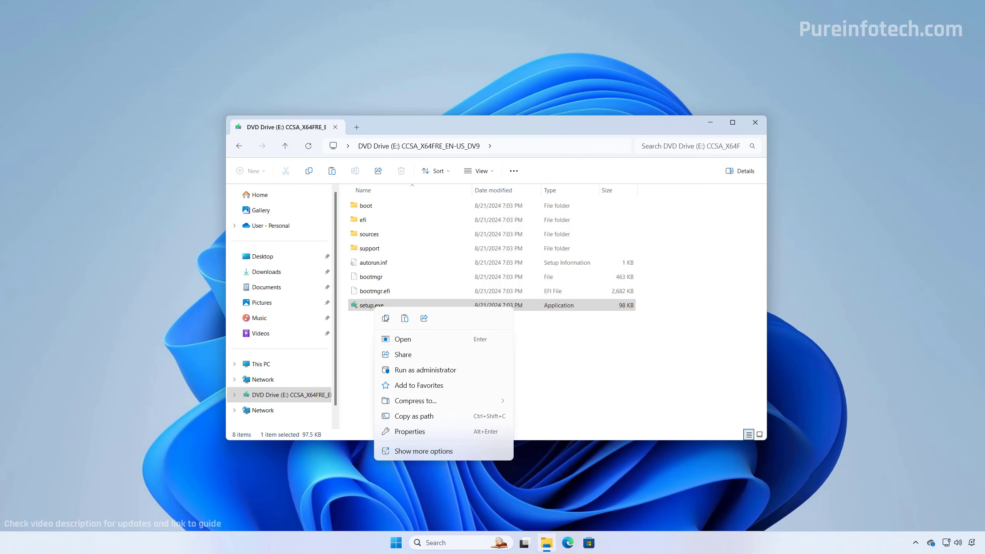
click(413, 341)
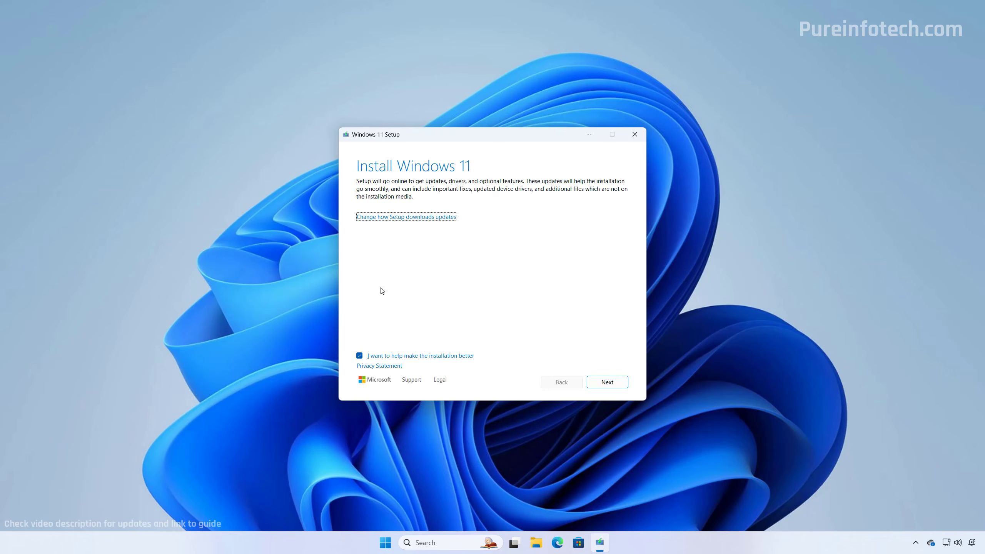
click(359, 356)
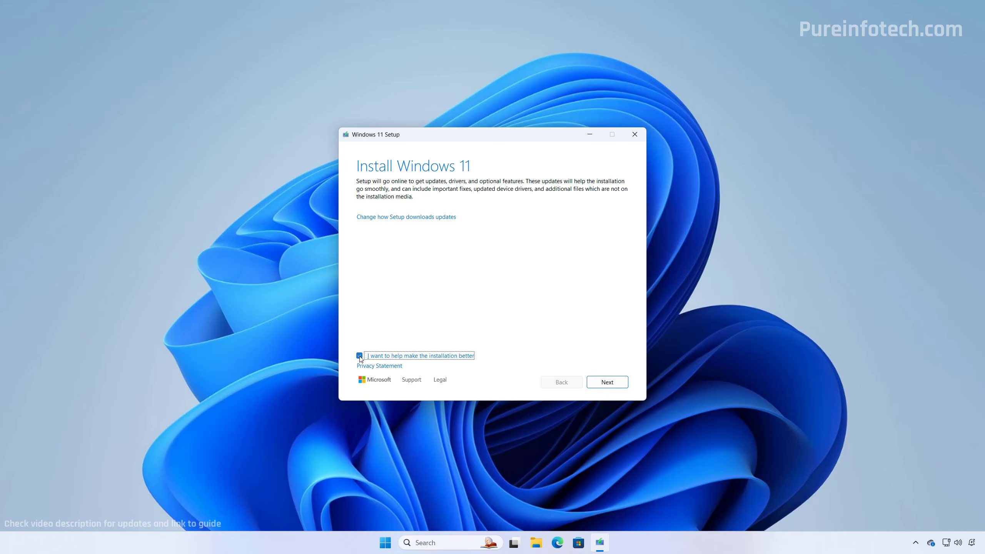
Step: Change how Setup downloads updates to "Not right now" and continue to the PC check
click(380, 219)
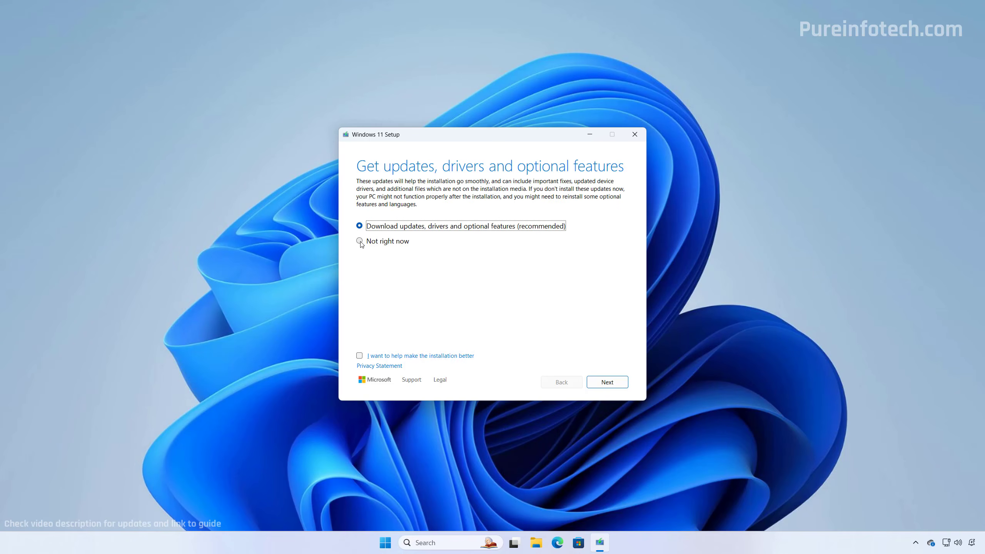
click(359, 241)
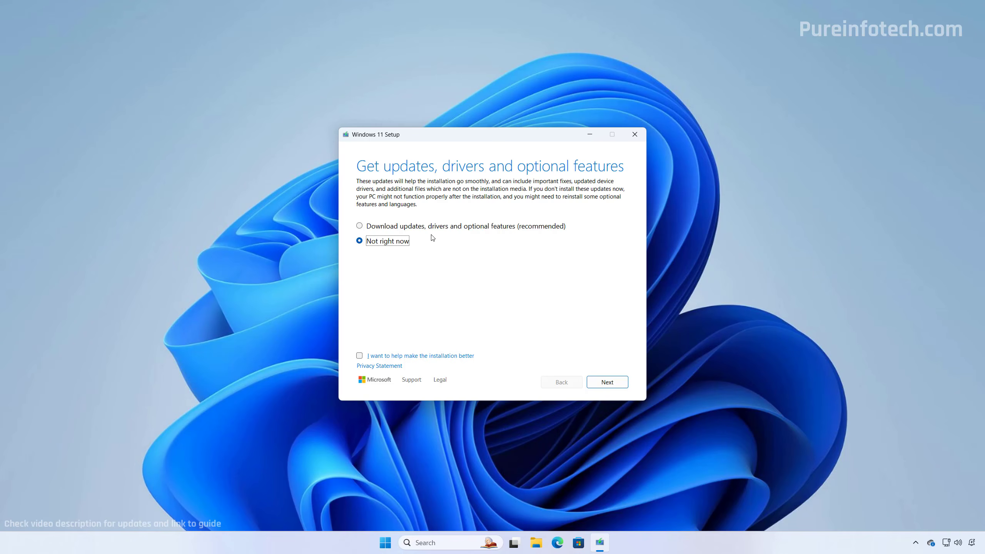
click(599, 377)
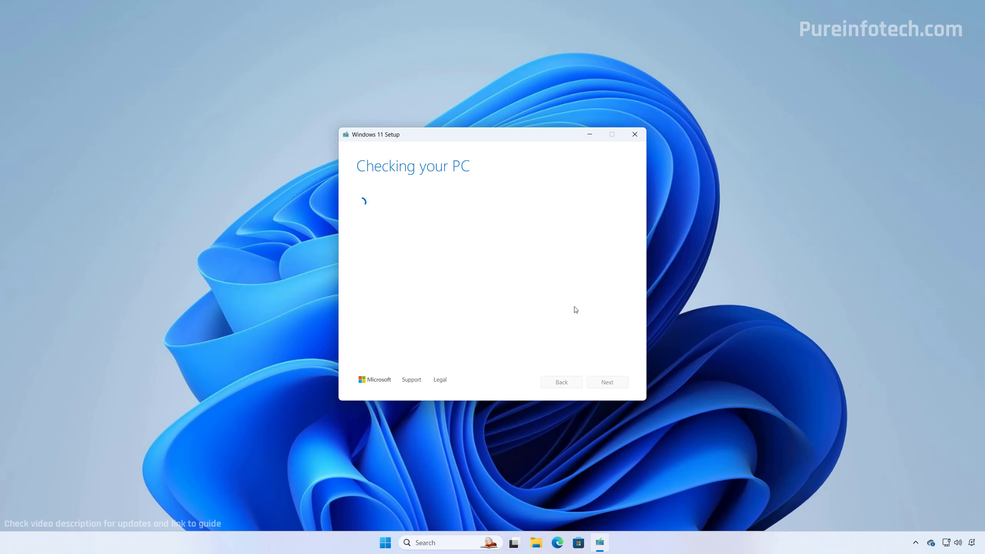
Step: Install Windows 11 Pro keeping personal files and apps, and sign in with the account PIN
click(596, 384)
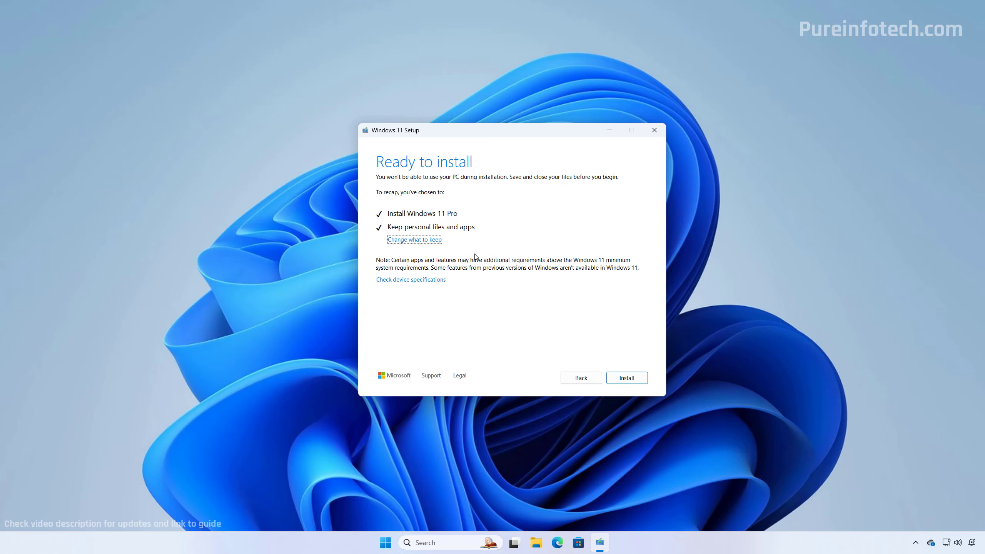
click(622, 378)
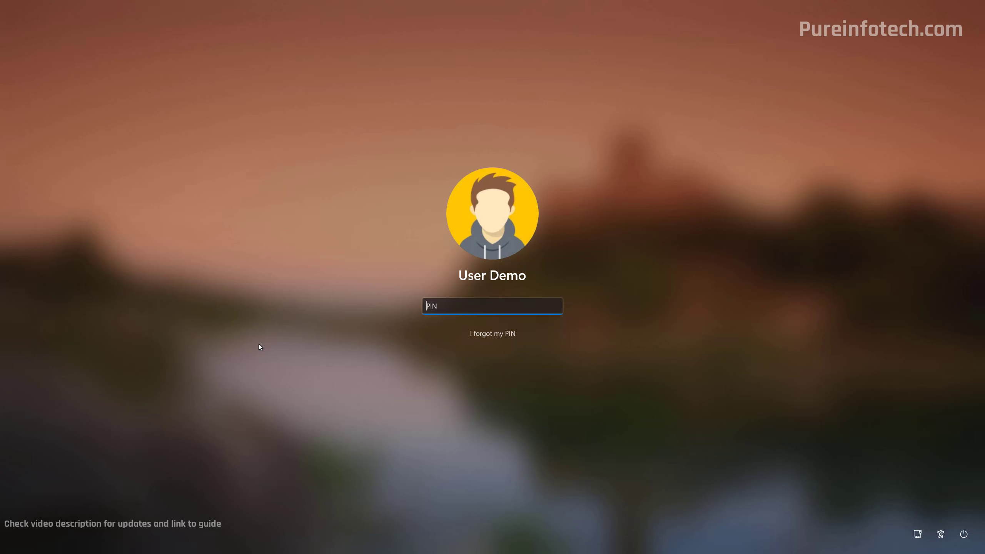
text(••••)
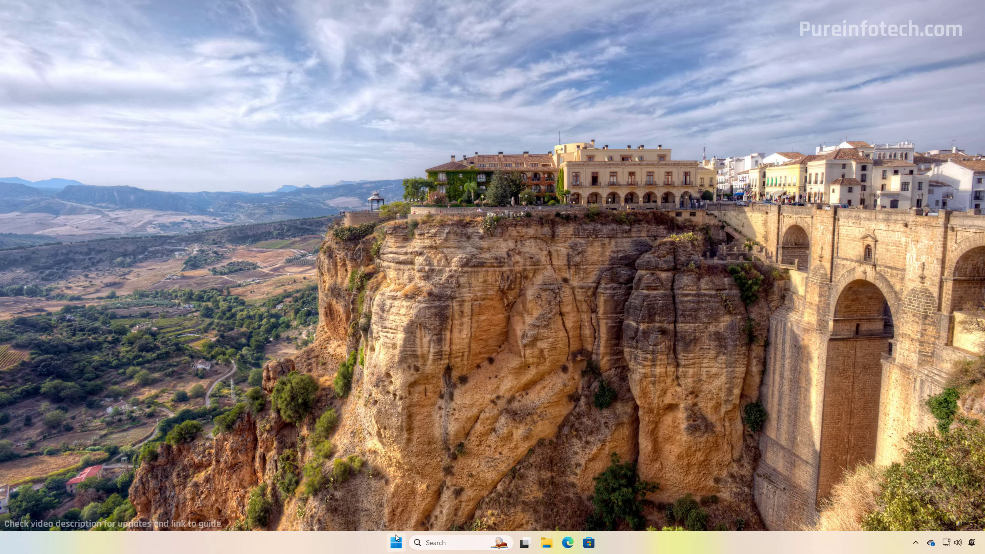
Step: Review the desktop background types and the available themes in the Personalization settings, and close Settings
click(396, 543)
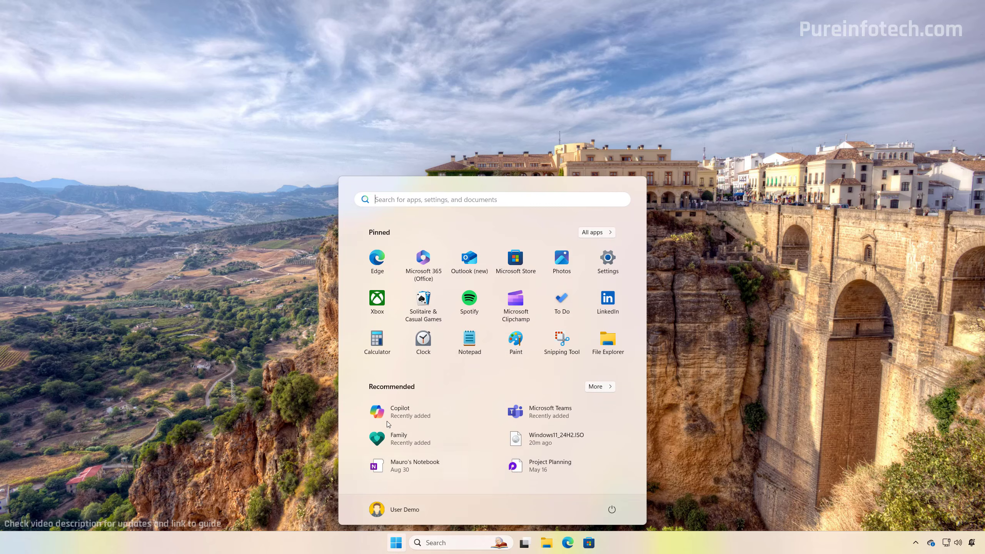
click(608, 260)
click(84, 184)
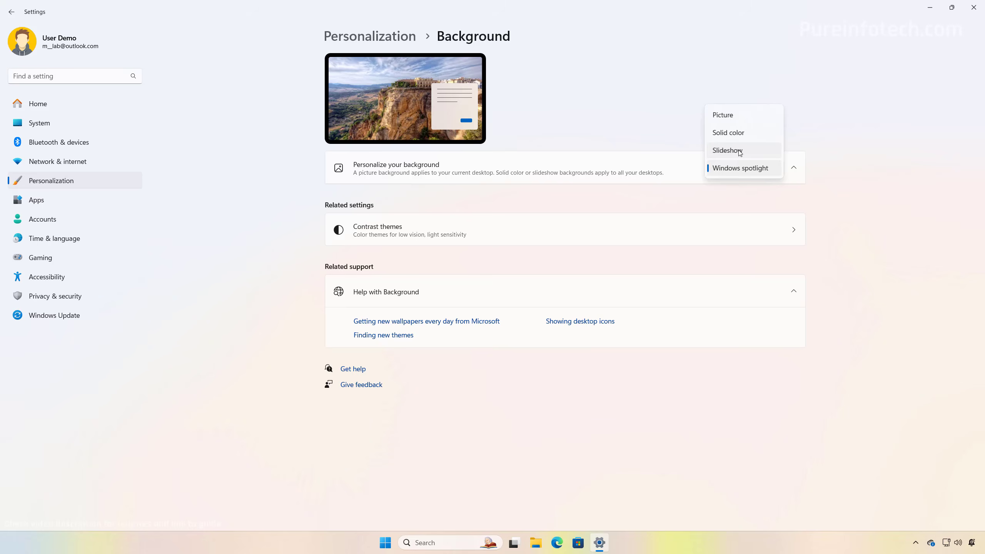
click(579, 198)
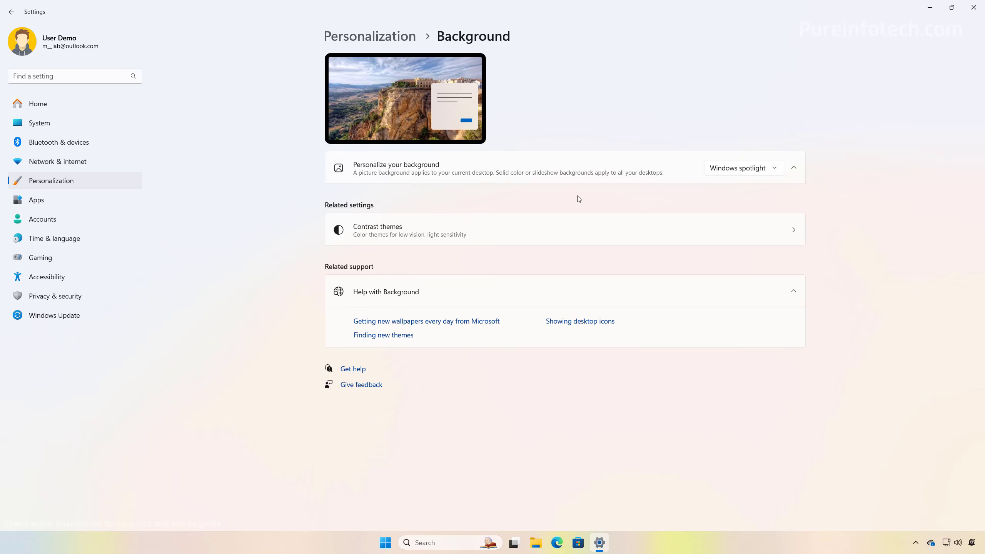
key(alt+Left)
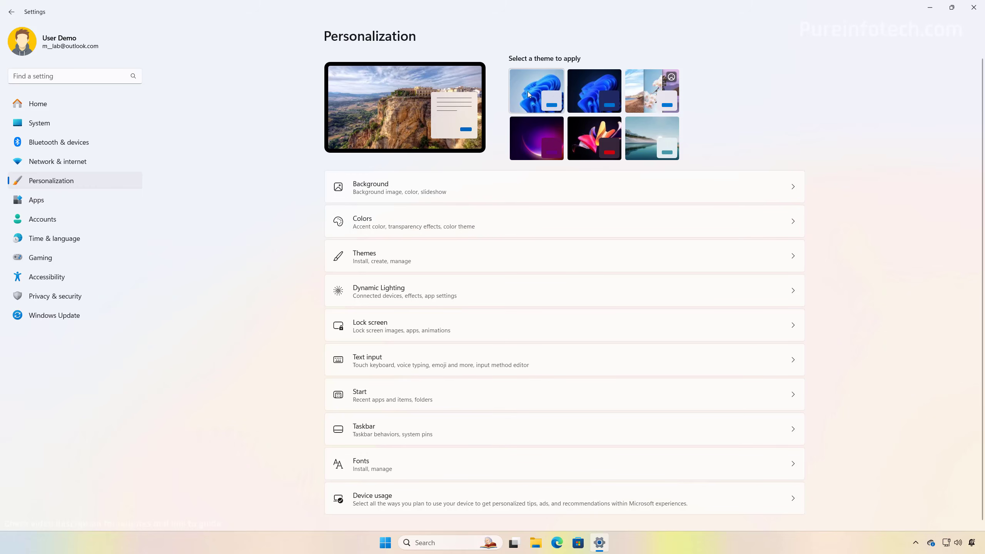
click(388, 256)
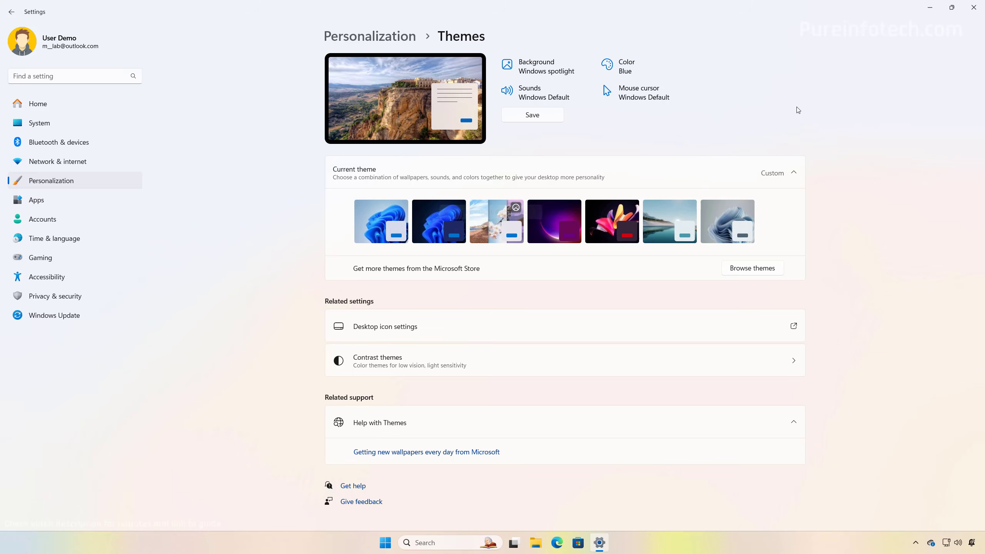
click(974, 8)
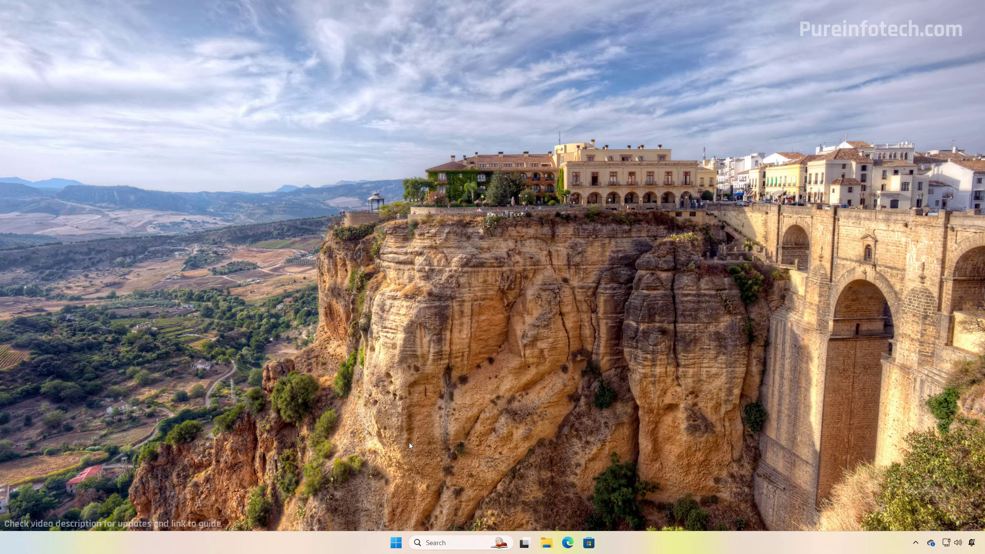
Step: Open the System About page in Settings and highlight the installed Windows version
click(396, 542)
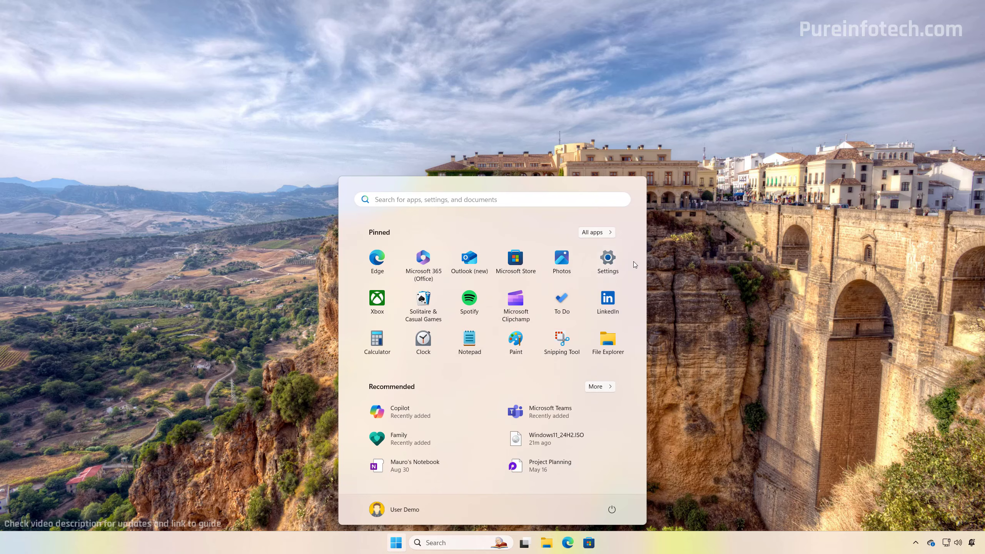
click(608, 260)
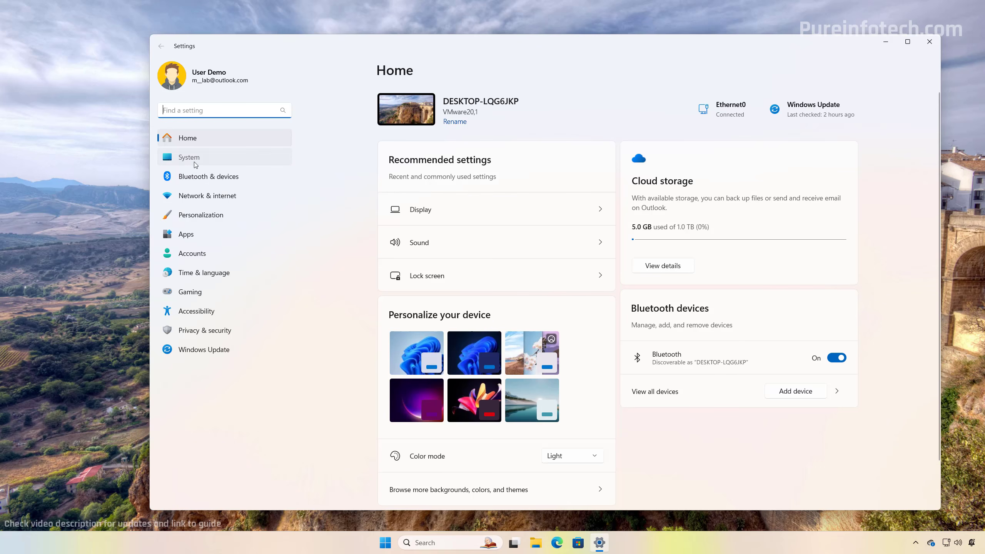
click(182, 158)
scroll(489, 350, down, 5)
click(488, 468)
drag(452, 337, 606, 322)
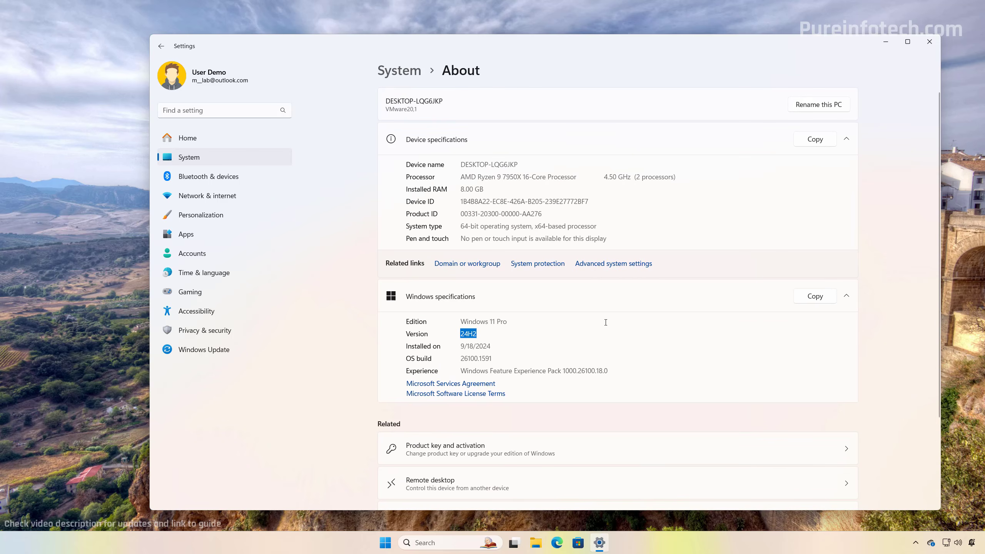